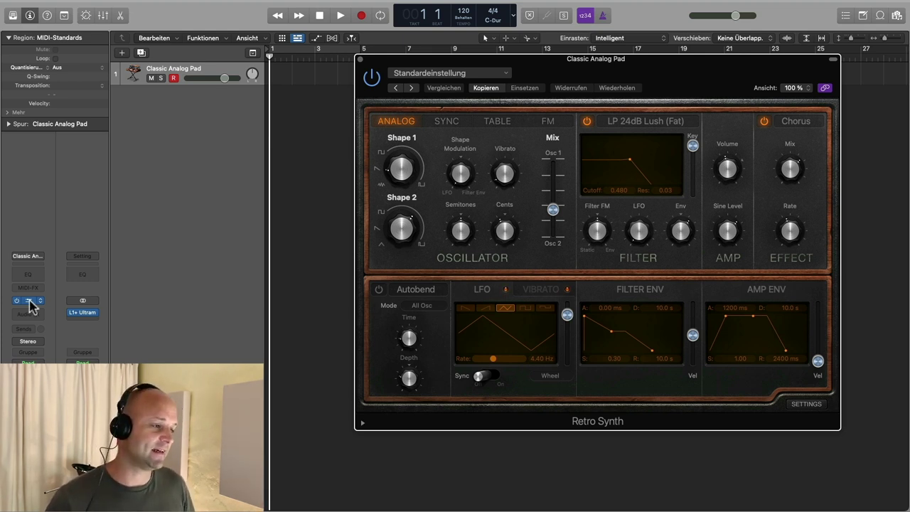
- Insert a Channel EQ on the Classic Analog Pad track and enable its low cut at about 40 Hz
left_click(30, 273)
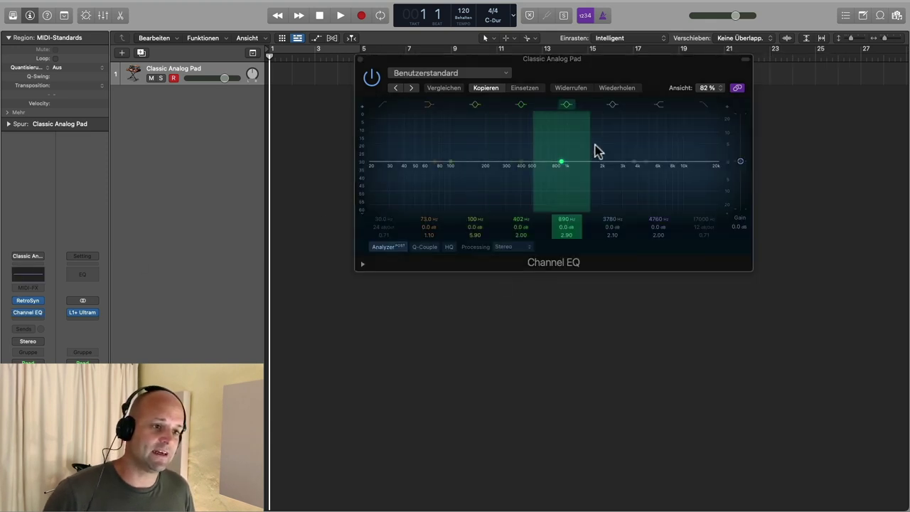
left_click_drag(668, 67, 632, 96)
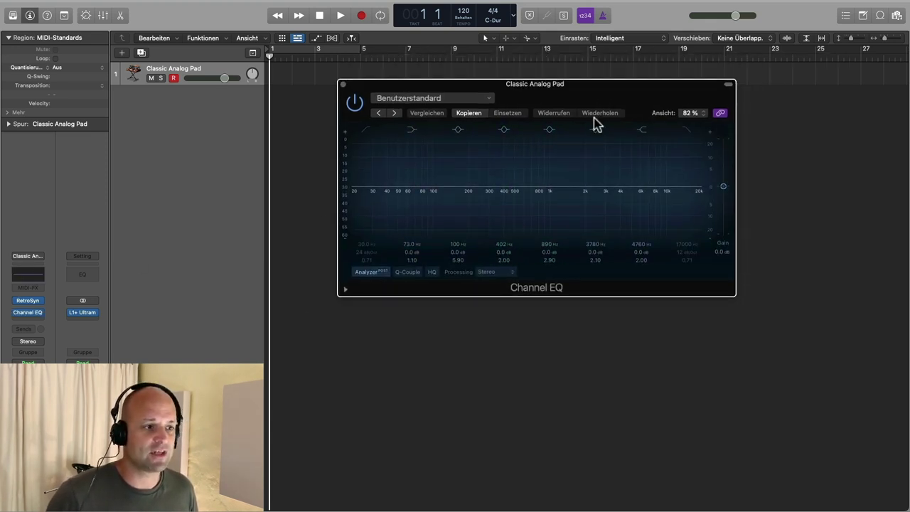
left_click(365, 131)
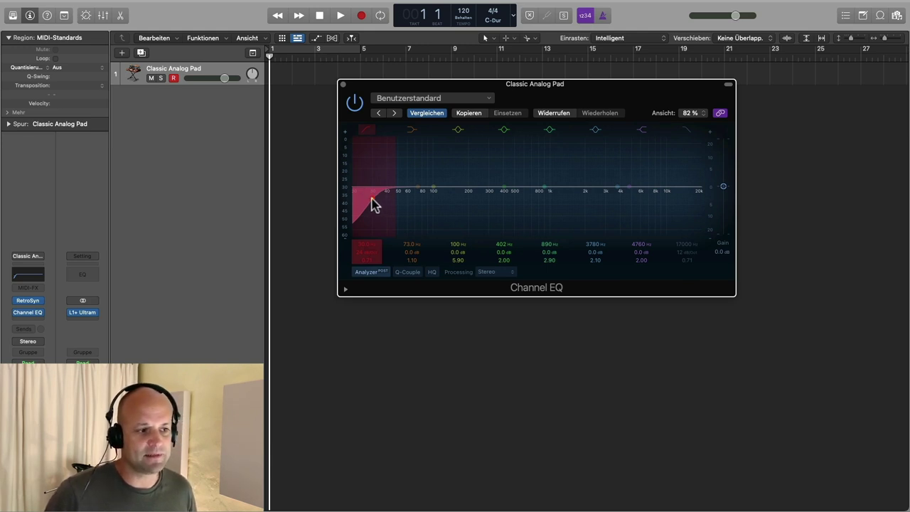
left_click_drag(379, 200, 386, 198)
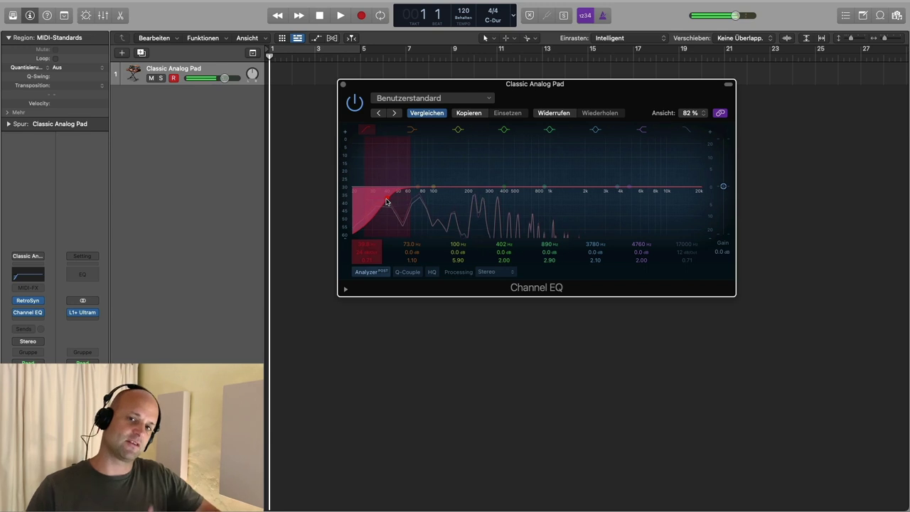
left_click(342, 85)
- Add a Pitch Shifter after the Channel EQ on the pad track and set it to 12 semitones
left_click(37, 320)
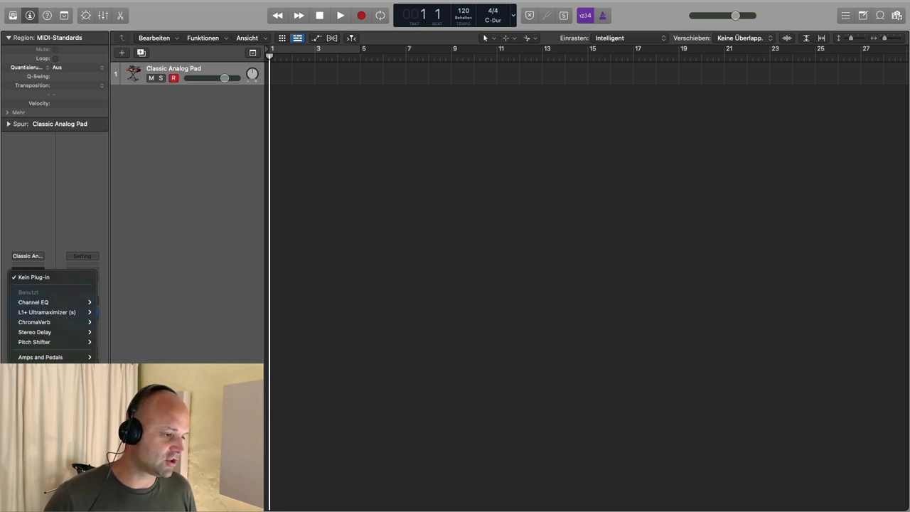
left_click(34, 341)
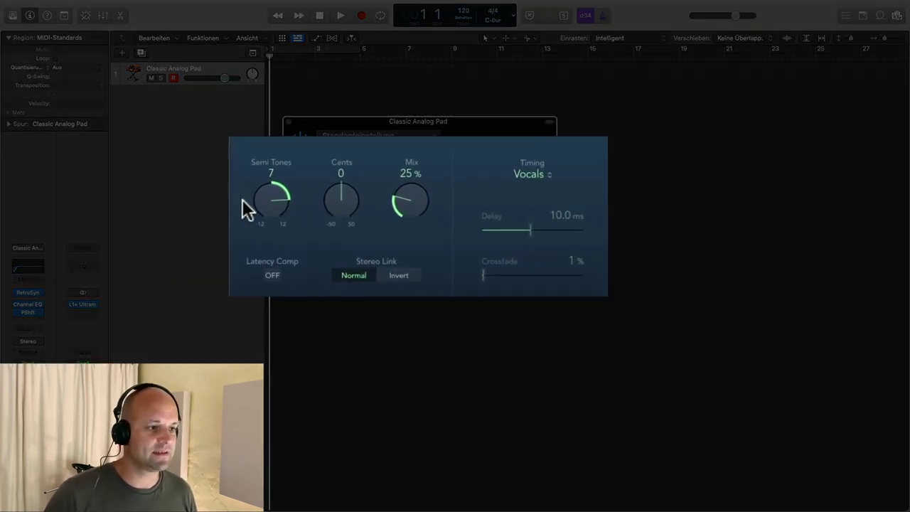
left_click_drag(259, 207, 259, 178)
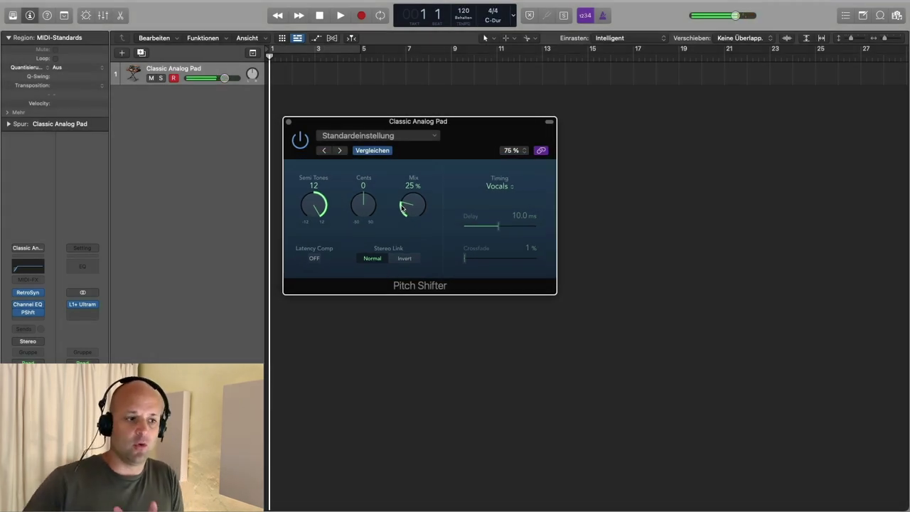
- Compare the pad's sound with the Pitch Shifter bypassed and re-enabled, and close the plug-in window
left_click(299, 141)
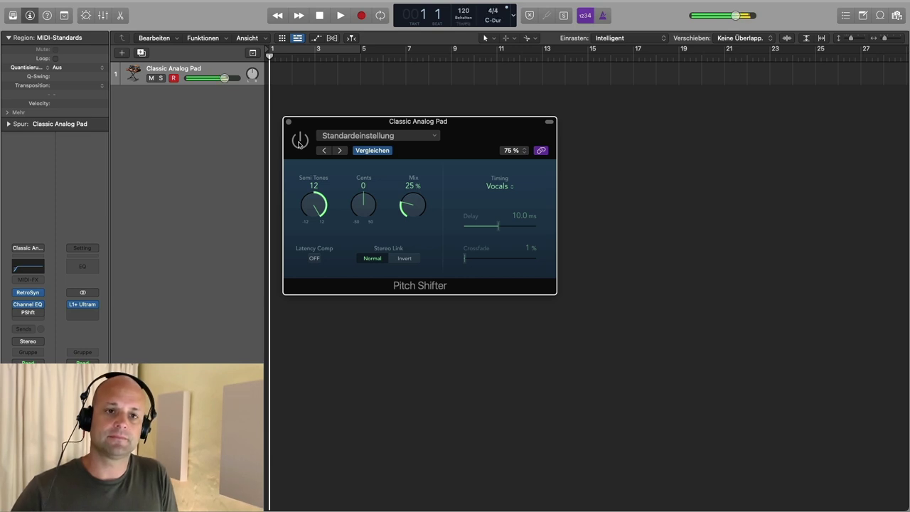
left_click(299, 141)
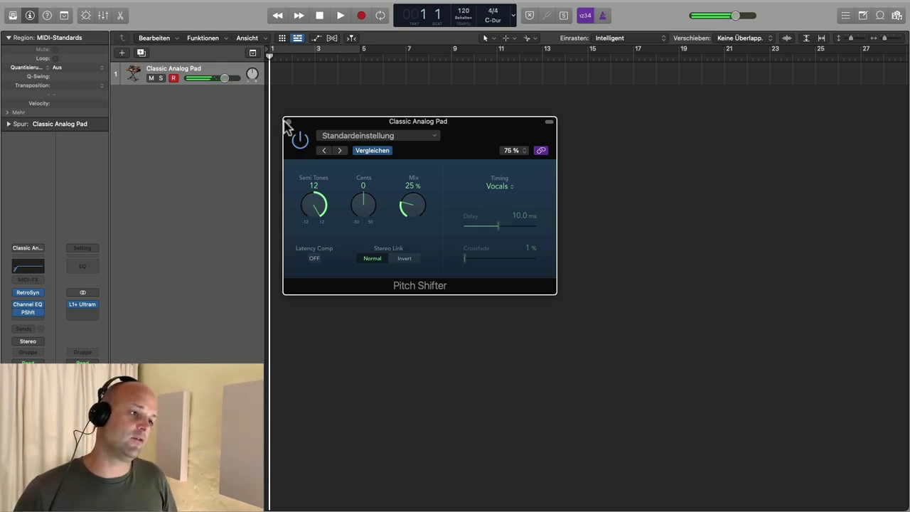
left_click(287, 123)
- Add ChromaVerb after the Pitch Shifter on the pad track and choose the Dense Room type
left_click(39, 321)
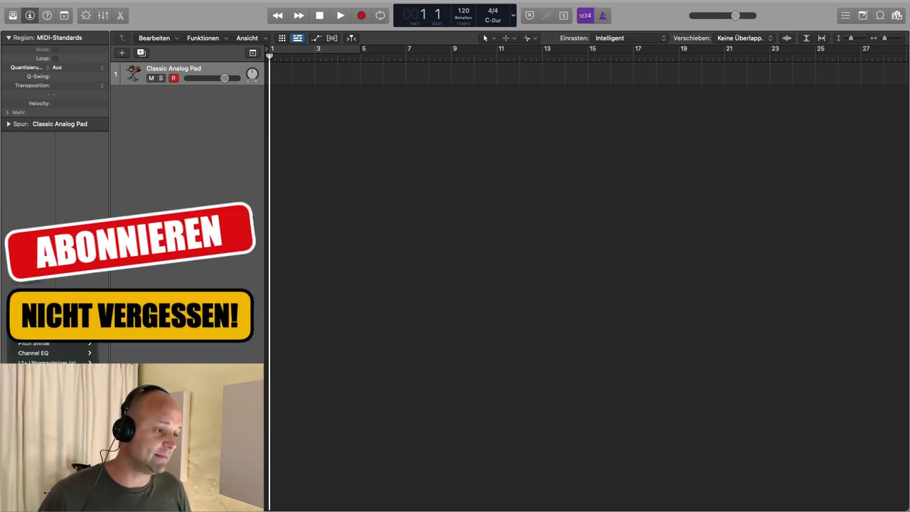
left_click(56, 372)
left_click_drag(566, 139, 627, 111)
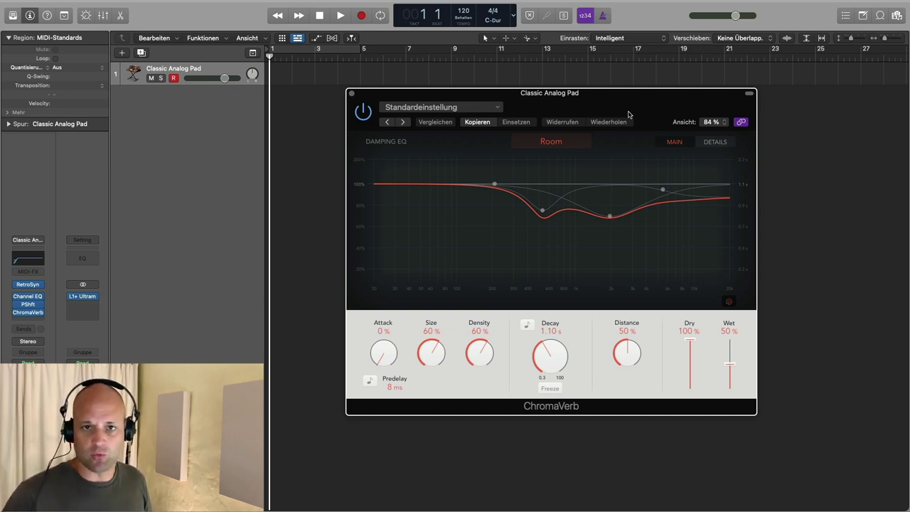
left_click_drag(629, 115, 629, 114)
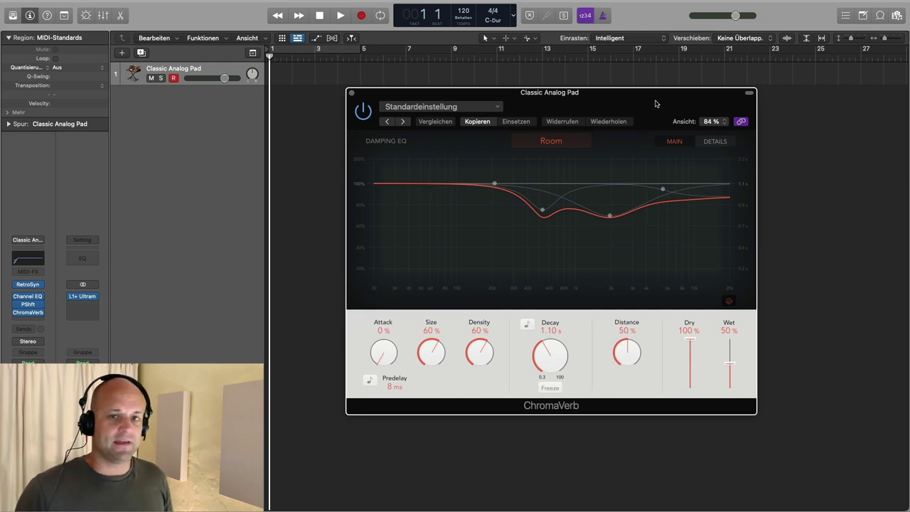
left_click(542, 141)
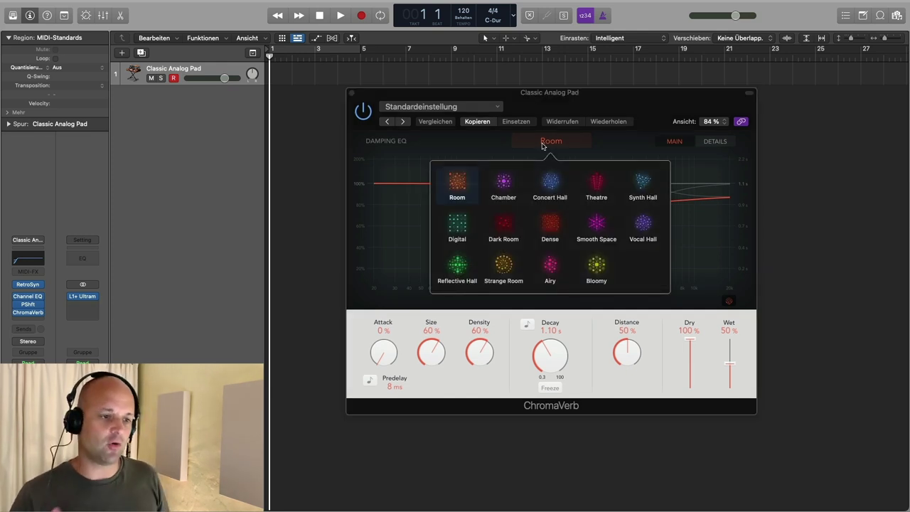
left_click(556, 224)
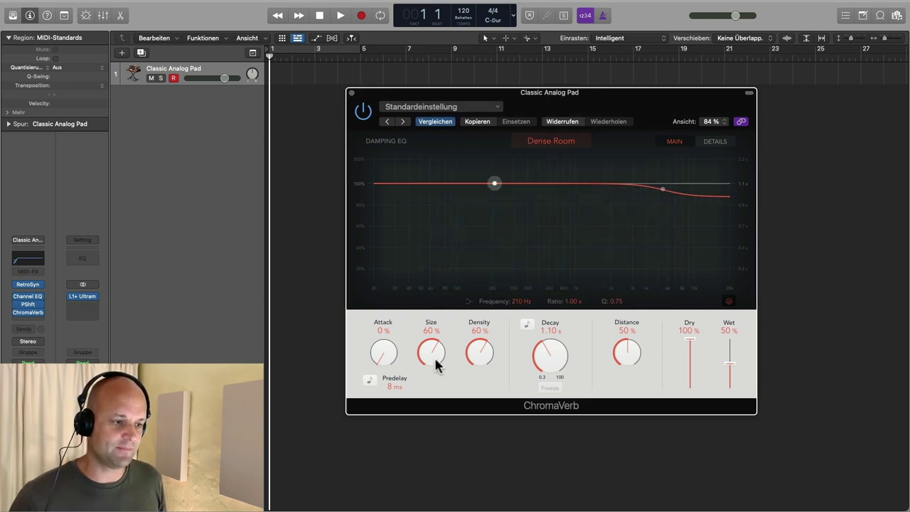
- Set the Dense Room reverb's size and density to 100 % and its attack to 14 %
left_click_drag(432, 360, 489, 366)
left_click_drag(454, 317, 426, 236)
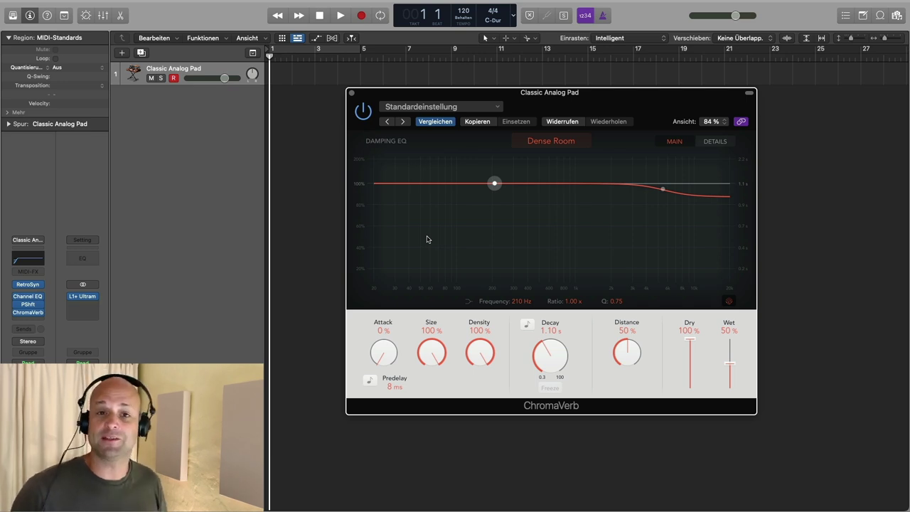
left_click_drag(380, 358, 377, 353)
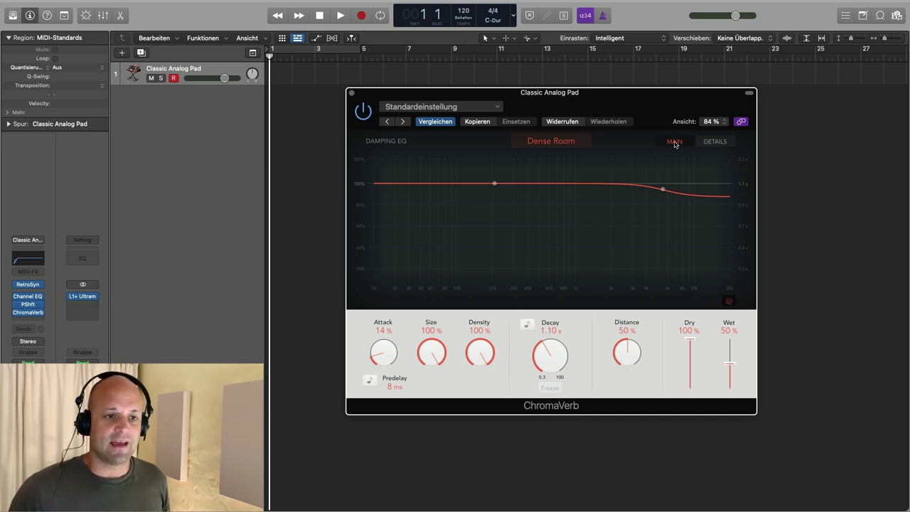
- Shape the pad reverb's output EQ with a low cut up to the low mids and a high cut at 3350 Hz
left_click(715, 142)
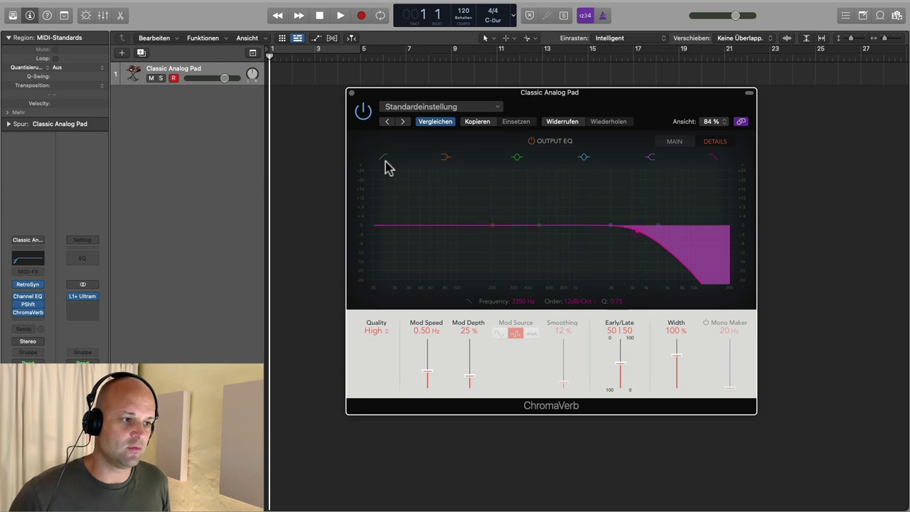
left_click_drag(375, 236, 547, 230)
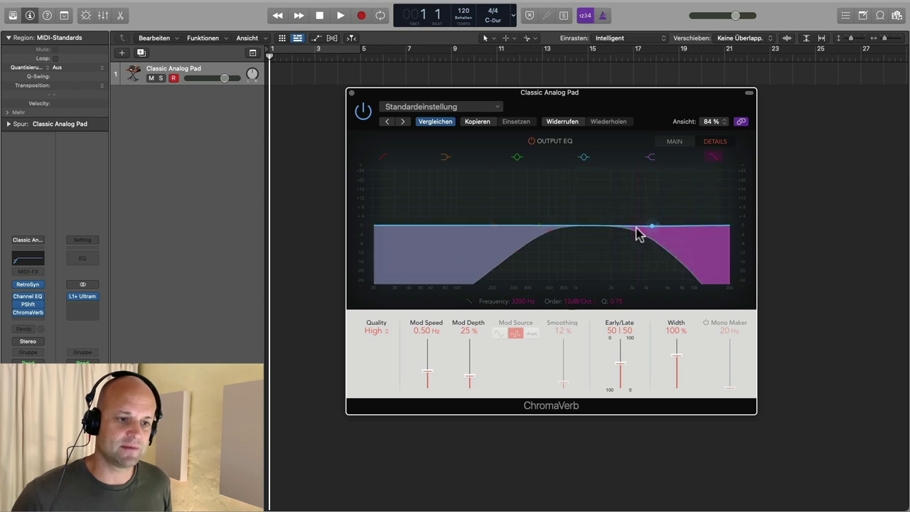
left_click(674, 141)
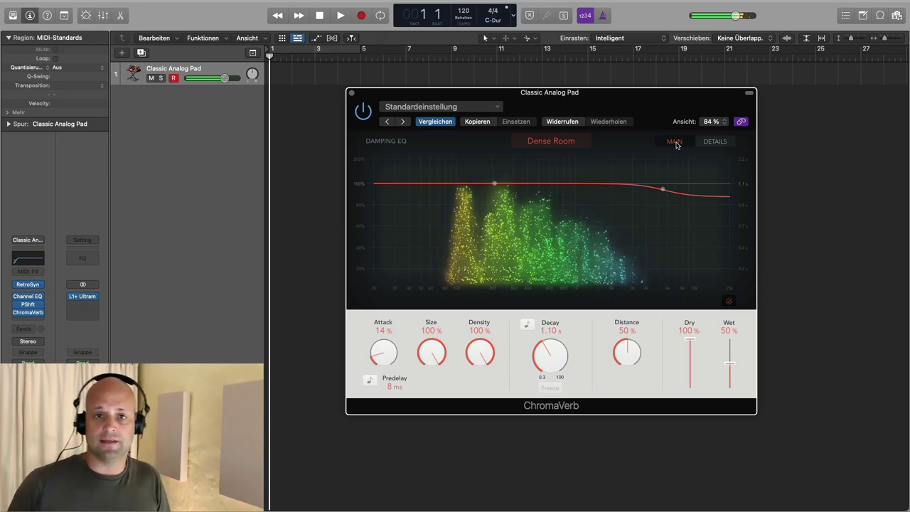
left_click(351, 93)
- Create a send from the Classic Analog Pad track to Bus 1
left_click(34, 330)
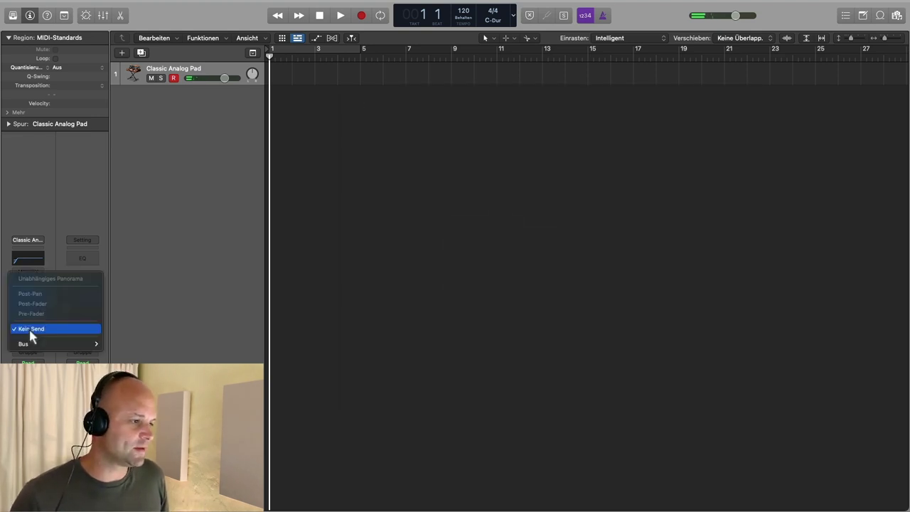
mouse_move(91, 345)
left_click(117, 118)
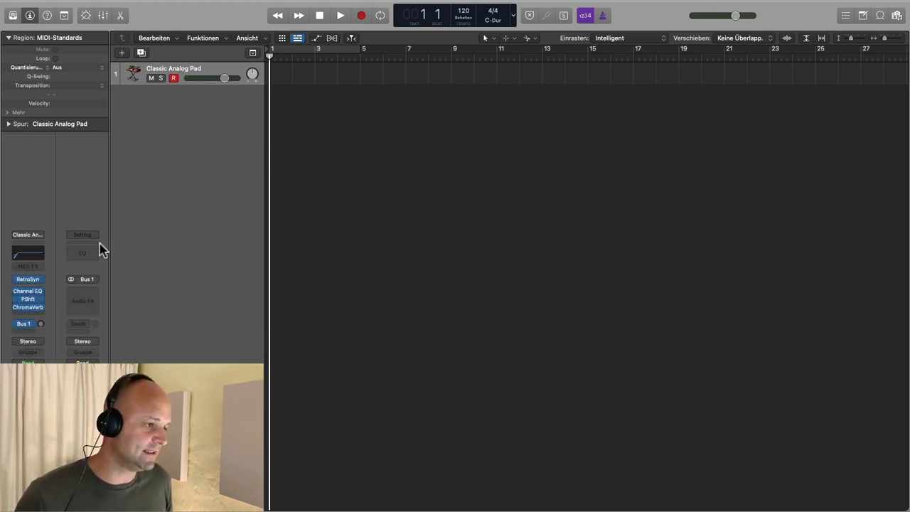
- Insert a stereo Pitch Shifter set to 12 semitones on the Bus 1 aux channel and raise the pad's send level
left_click(93, 297)
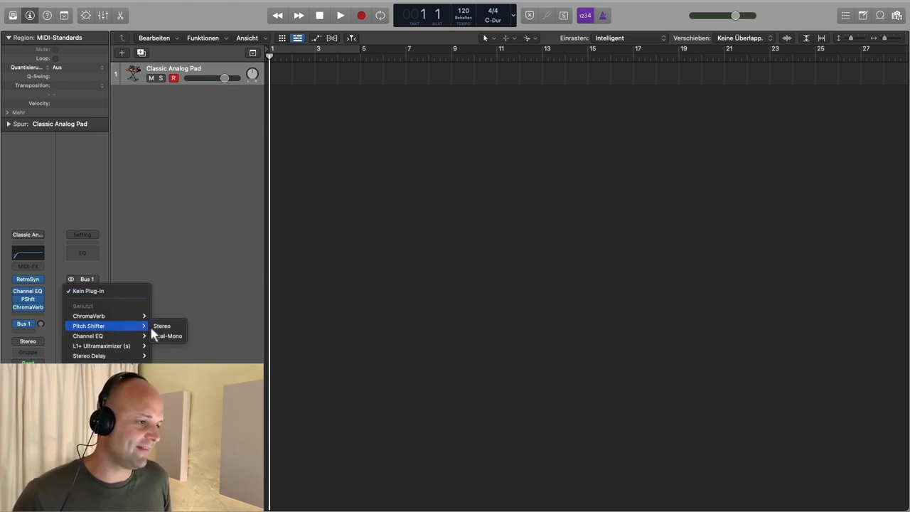
left_click(162, 327)
left_click_drag(317, 205, 239, 69)
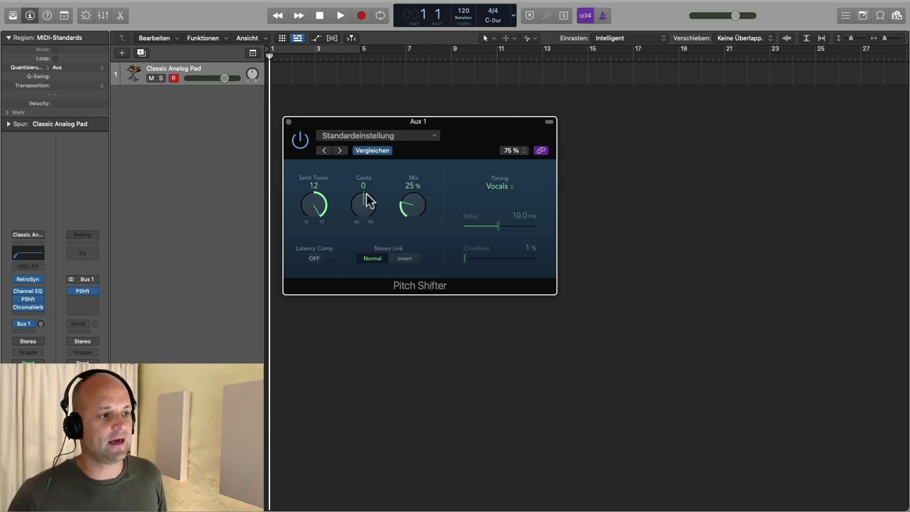
left_click_drag(40, 324, 36, 305)
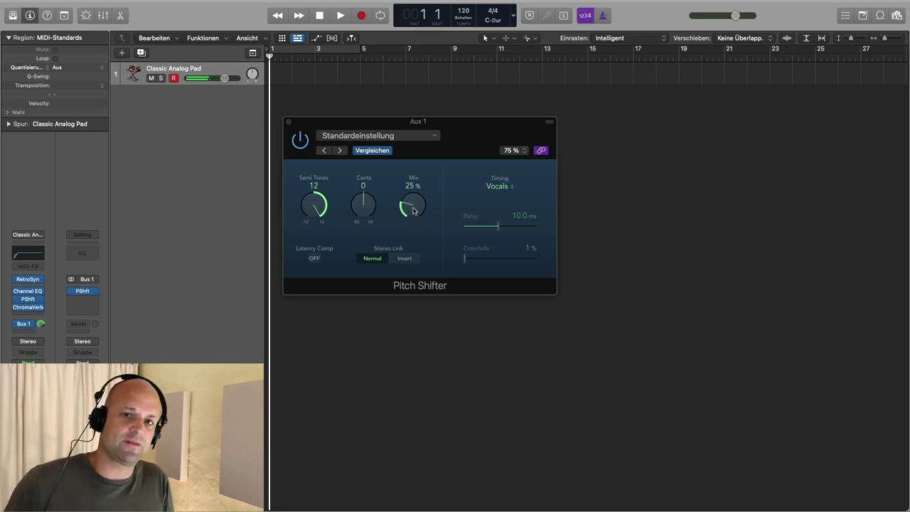
left_click(288, 121)
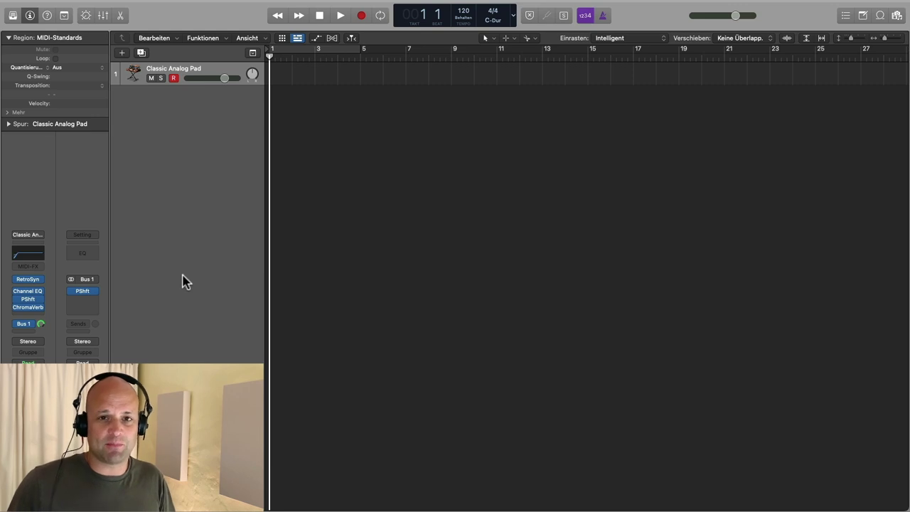
- Add a Stereo Delay and a stereo ChromaVerb after the Pitch Shifter on the Bus 1 aux channel
left_click(84, 304)
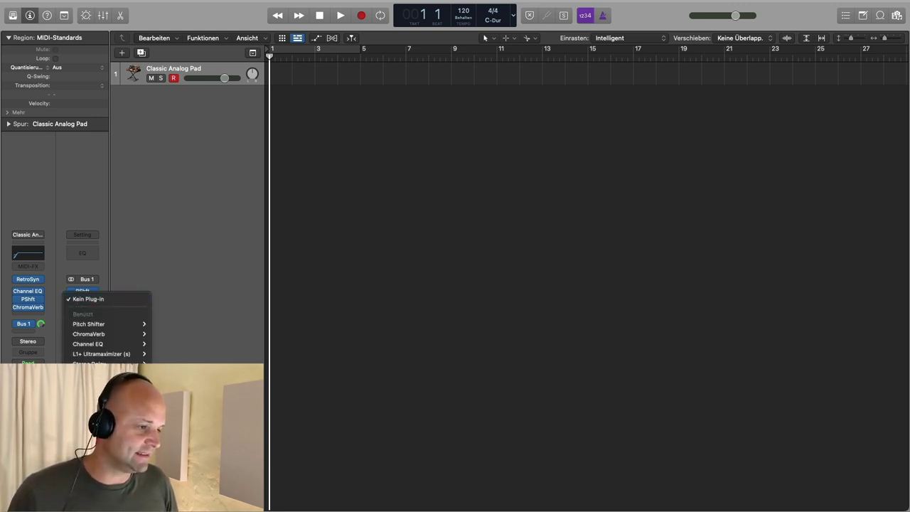
left_click(91, 364)
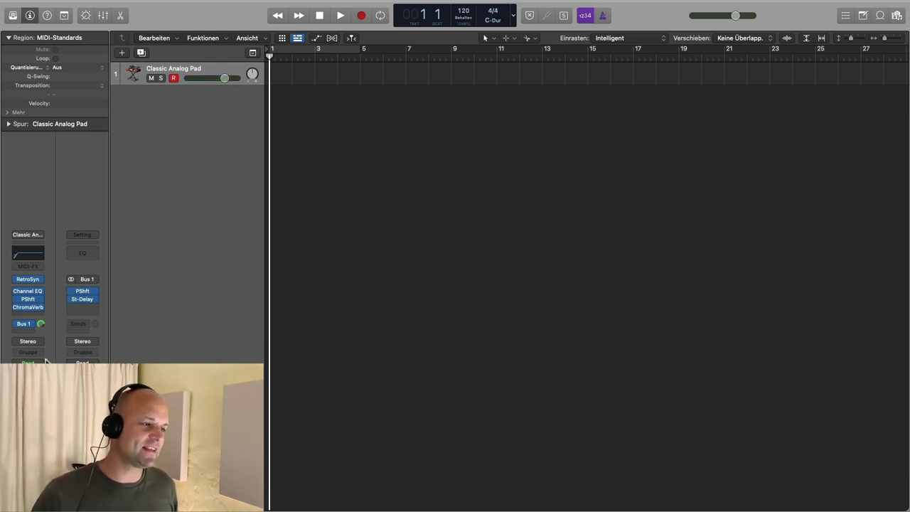
left_click(89, 307)
mouse_move(118, 335)
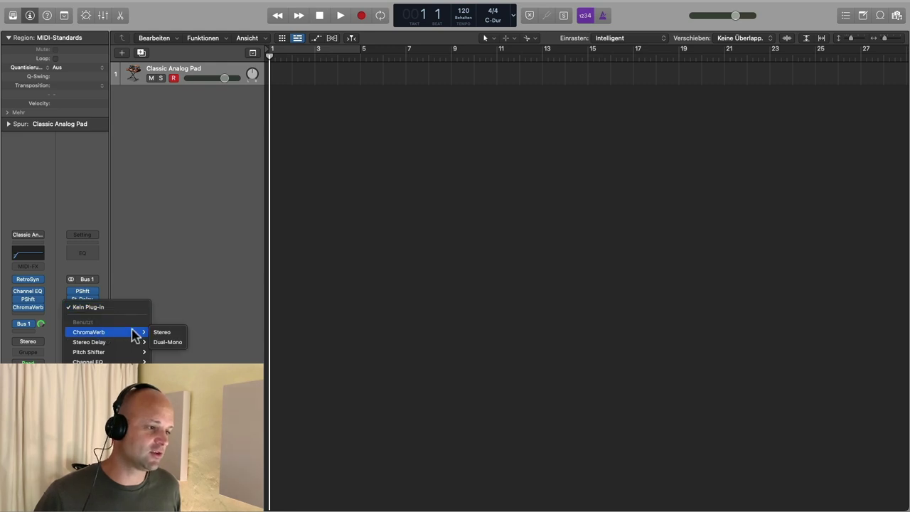
left_click(171, 333)
- Choose the Reflective Hall type for the aux channel's ChromaVerb
left_click(492, 173)
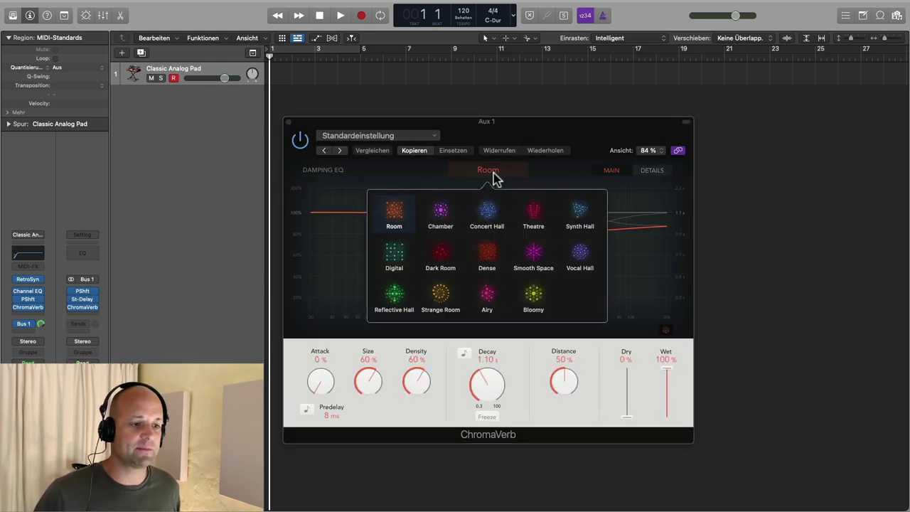
left_click(394, 295)
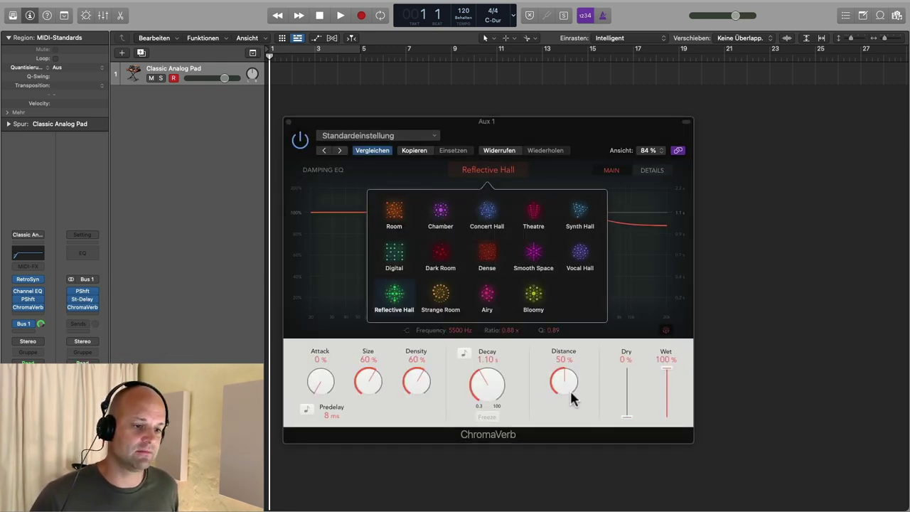
left_click(534, 374)
- Shape the aux reverb's output EQ with a low cut up to the low mids and a high cut at about 5 kHz
left_click(652, 170)
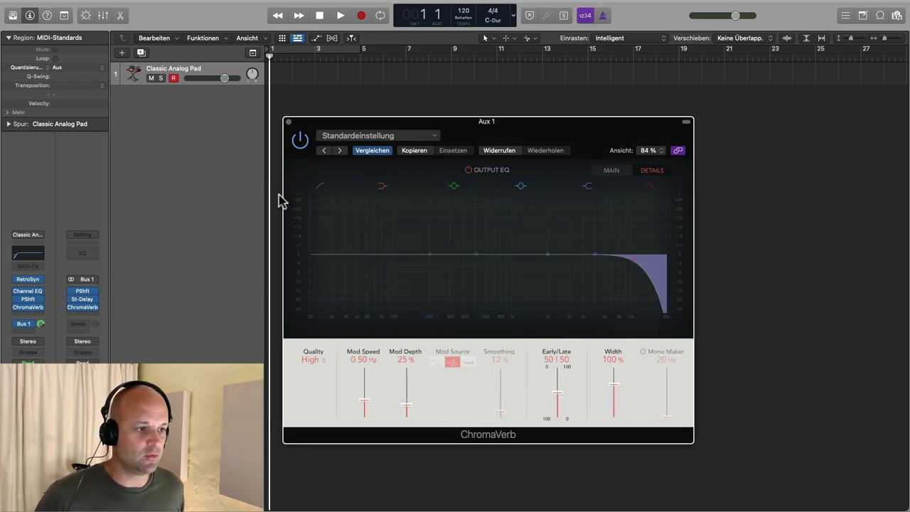
left_click_drag(313, 257, 478, 263)
left_click_drag(640, 271, 598, 266)
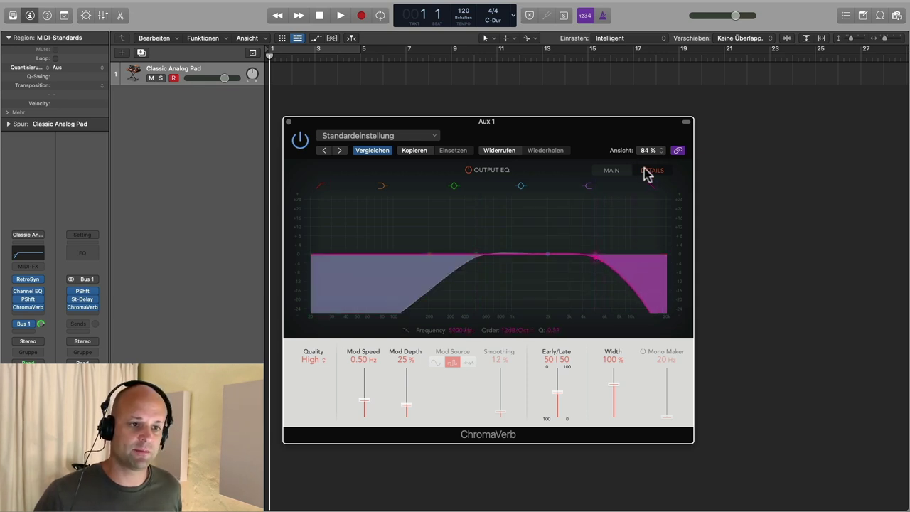
- Set the Reflective Hall reverb's size and density to 100 % and move its window away from the channel strips
left_click(617, 171)
left_click_drag(377, 403, 325, 257)
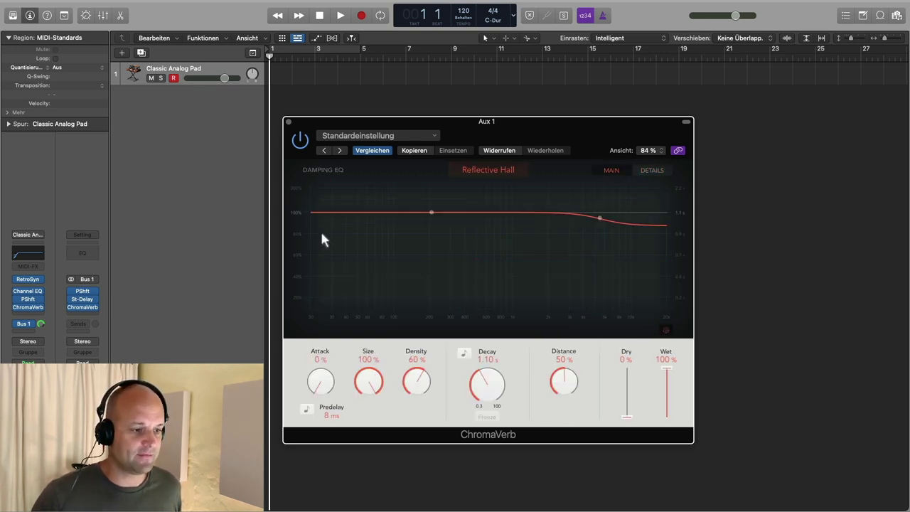
left_click_drag(416, 381, 375, 186)
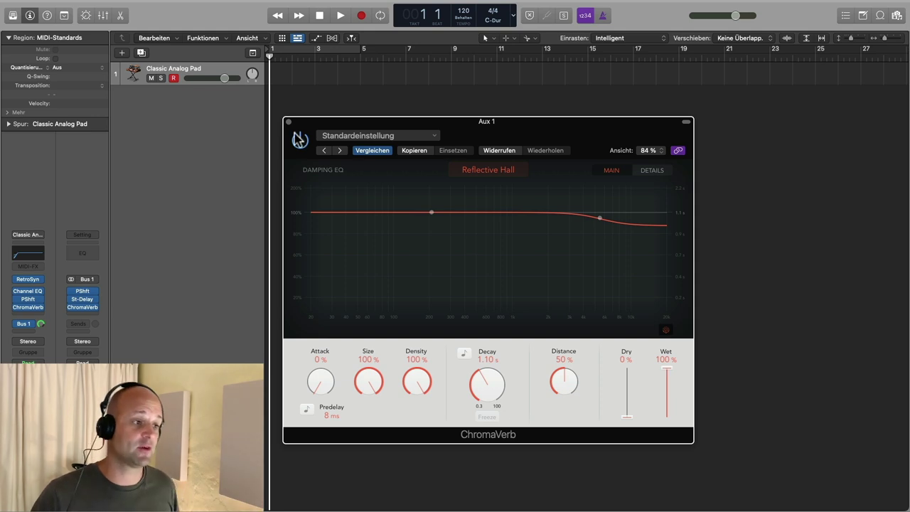
left_click_drag(502, 135, 669, 126)
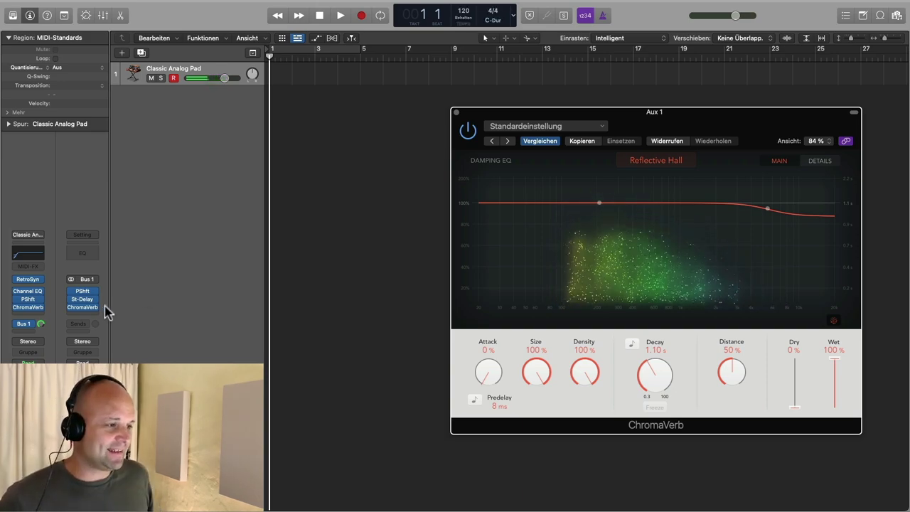
- Bypass all audio effects on the Bus 1 aux and the pad track, and re-enable them to compare the sound
left_click_drag(72, 292, 72, 302)
left_click(71, 306)
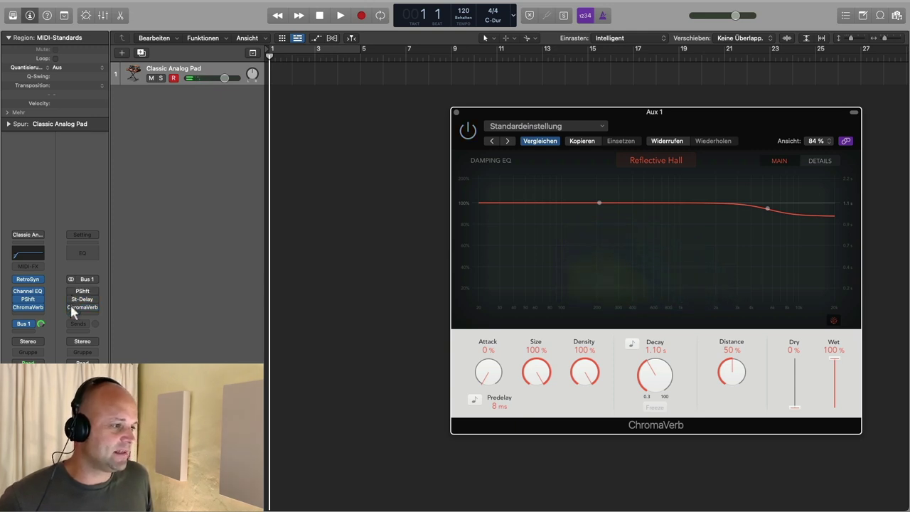
left_click(17, 307)
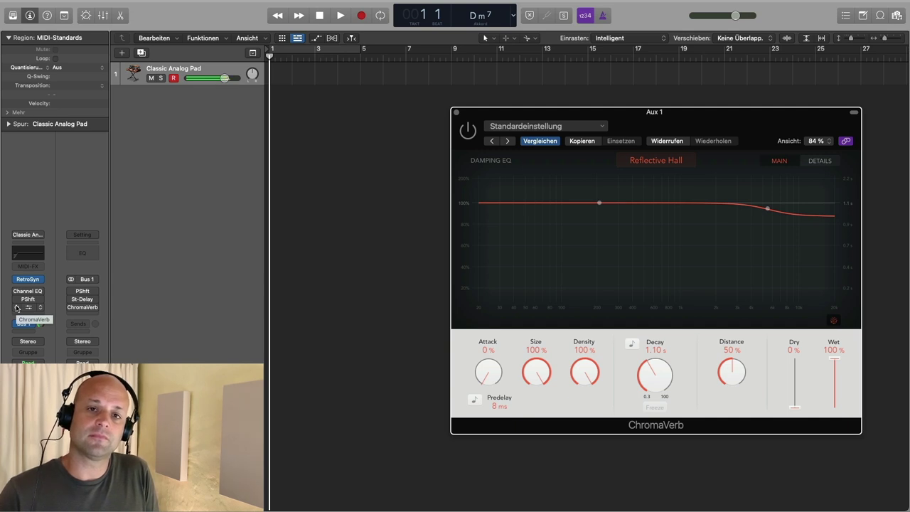
left_click_drag(17, 291, 16, 307)
left_click_drag(71, 291, 70, 307)
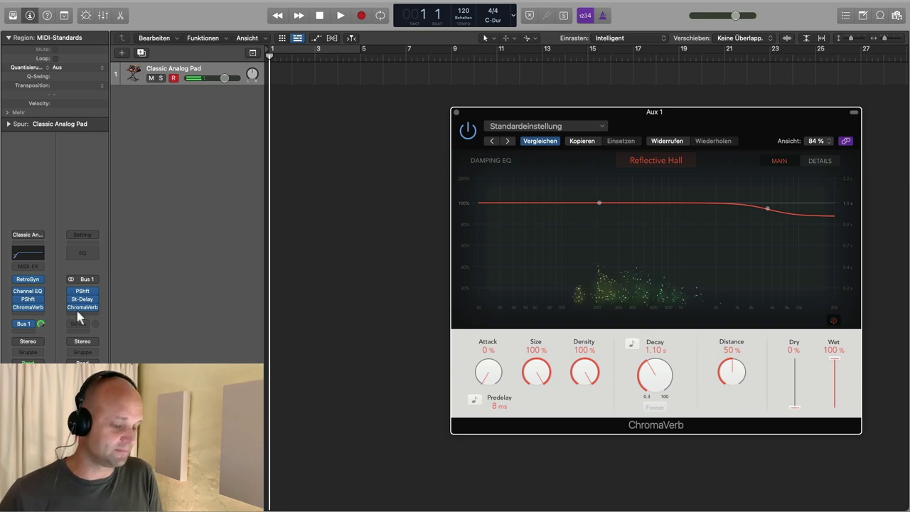